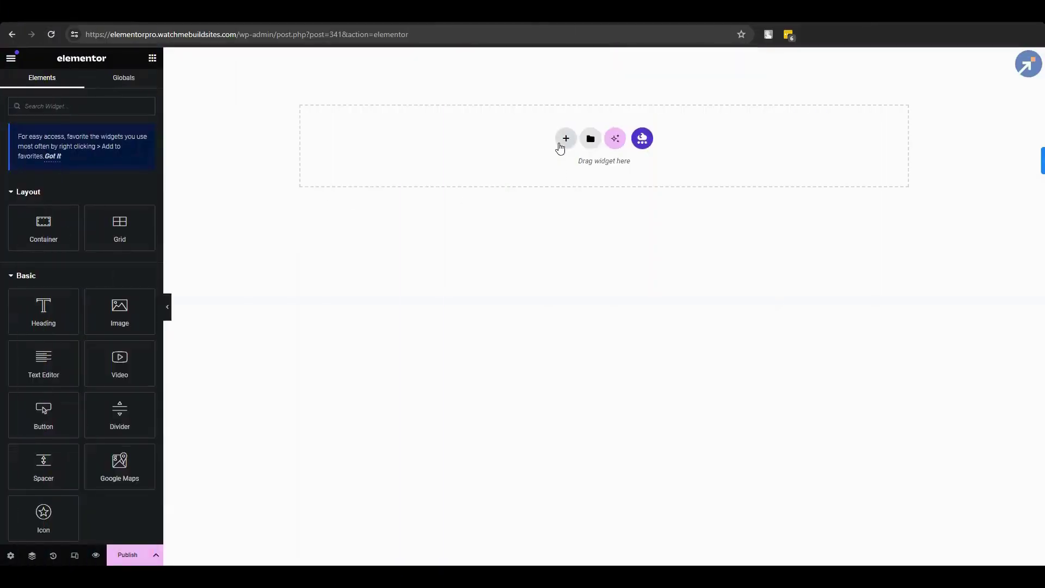
# Add a new Flexbox container to the empty page and bring up the structure picker
pyautogui.click(563, 139)
pyautogui.click(569, 169)
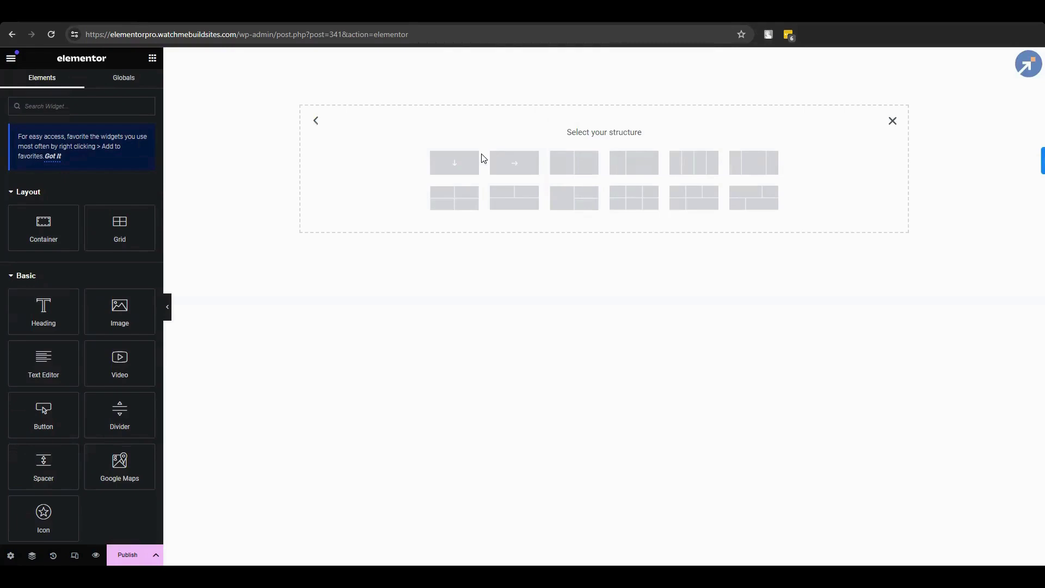
# Create a three-column container and place a Heading widget in the first column
pyautogui.click(753, 162)
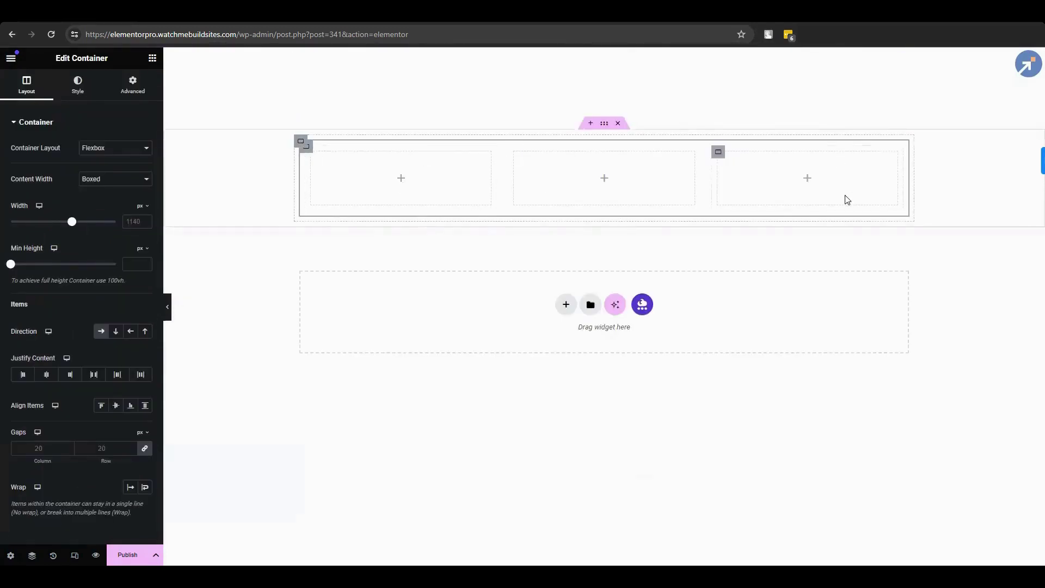
pyautogui.click(152, 58)
pyautogui.write('head')
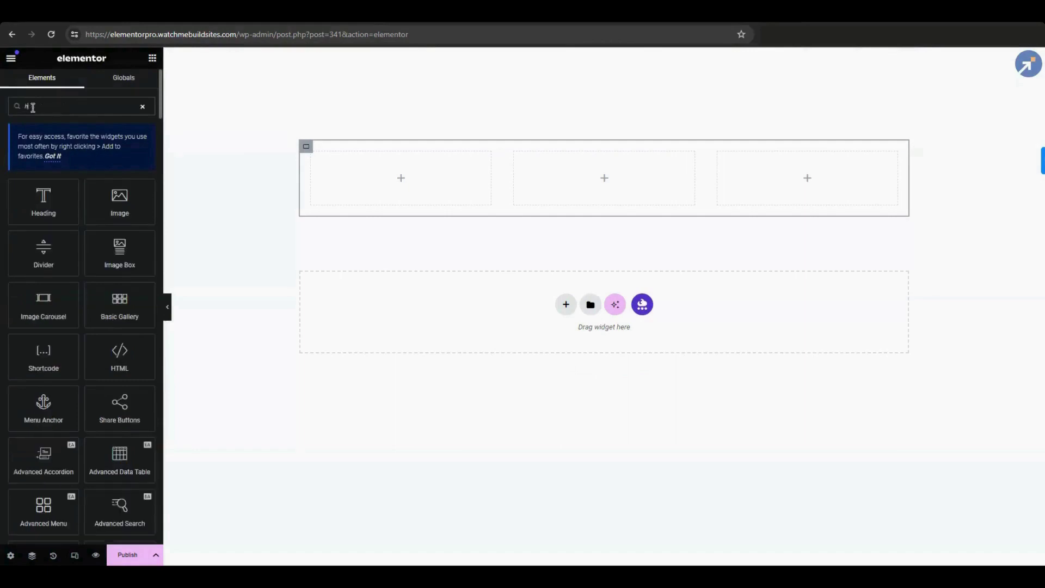
pyautogui.moveTo(43, 201); pyautogui.dragTo(384, 166)
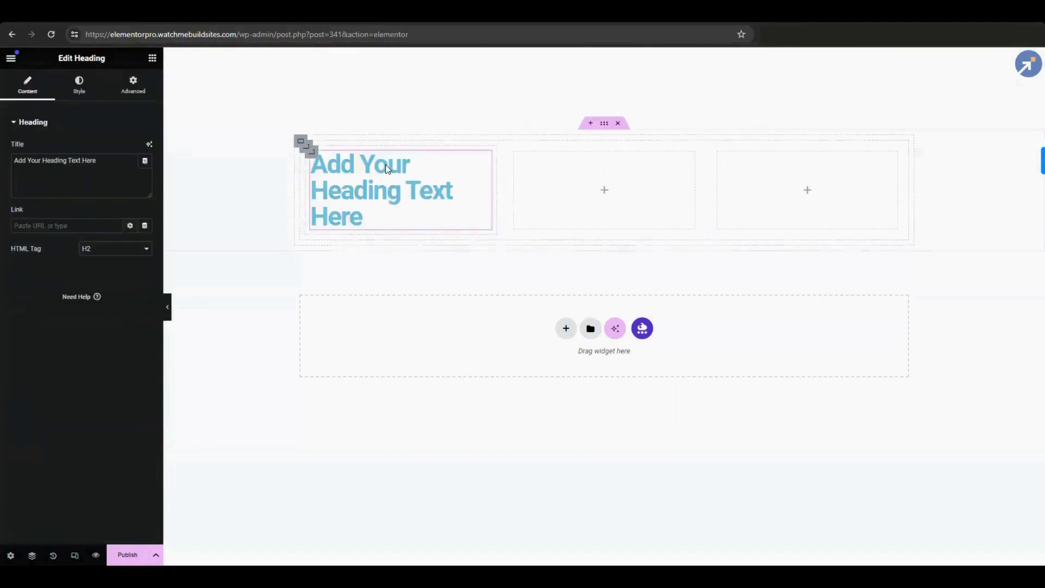
# Set the heading's font size to 20 and title it 'Essential'
pyautogui.click(81, 86)
pyautogui.click(146, 194)
pyautogui.click(129, 279)
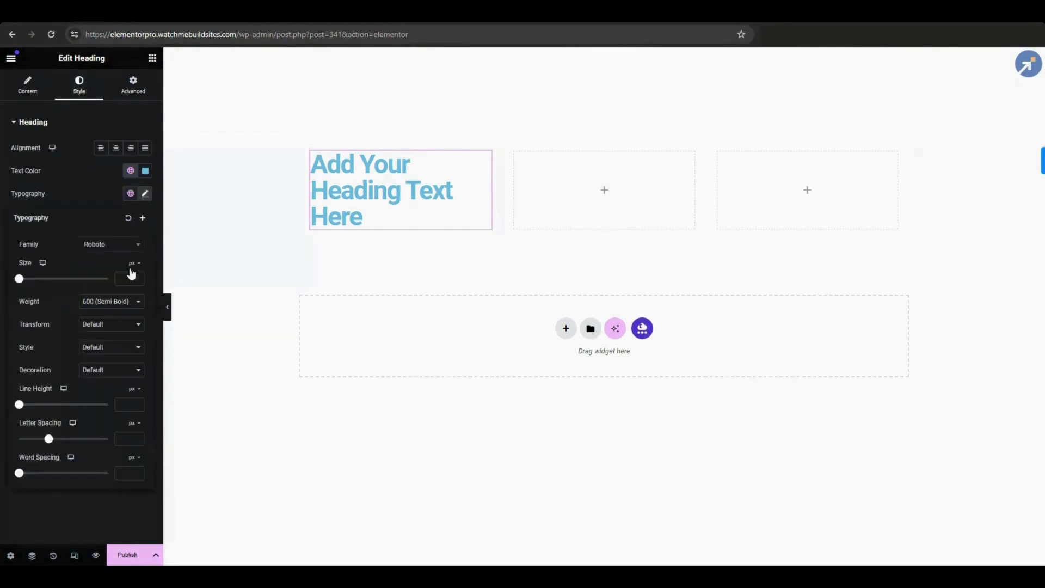
pyautogui.write('20')
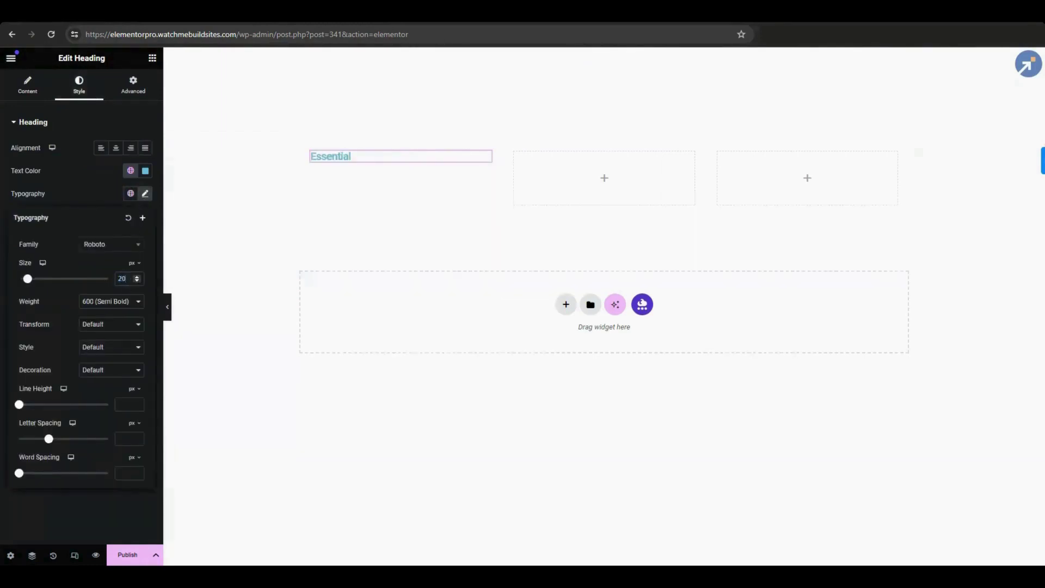
pyautogui.tripleClick(70, 162)
pyautogui.write('Essential')
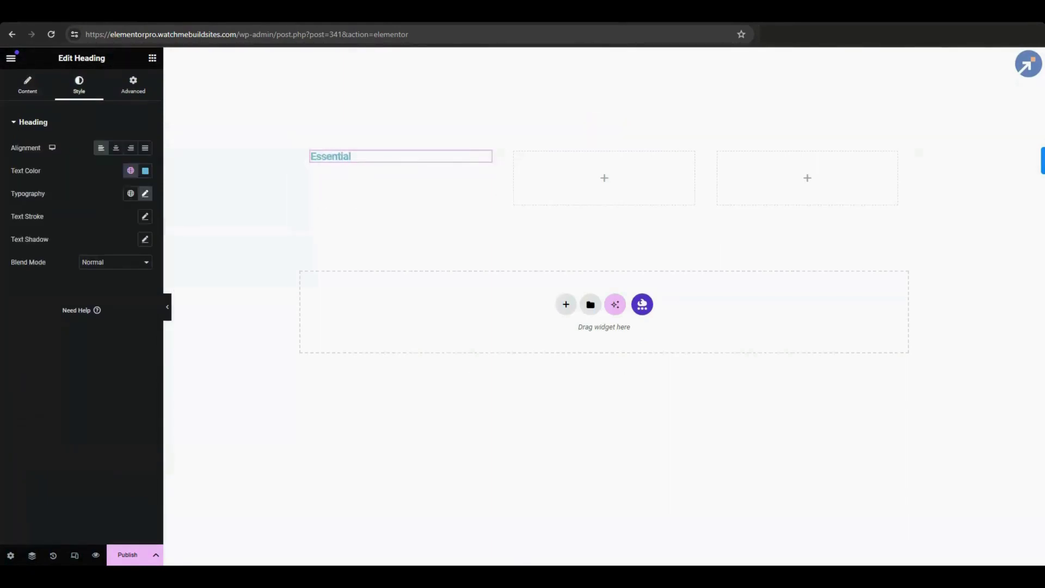
# Duplicate the Essential heading and retitle the copy '$29 / mo'
pyautogui.rightClick(337, 159)
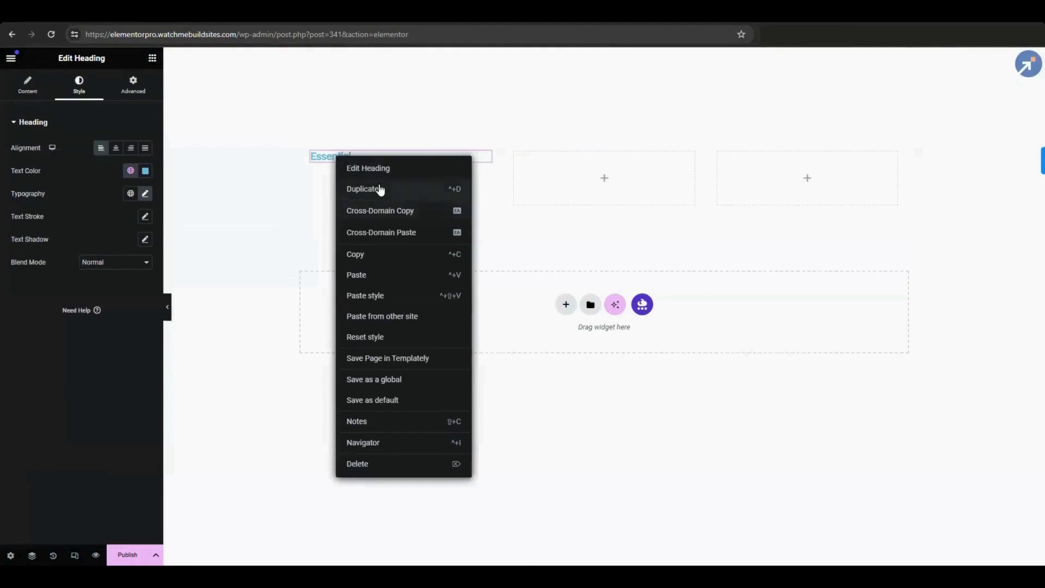
pyautogui.click(381, 193)
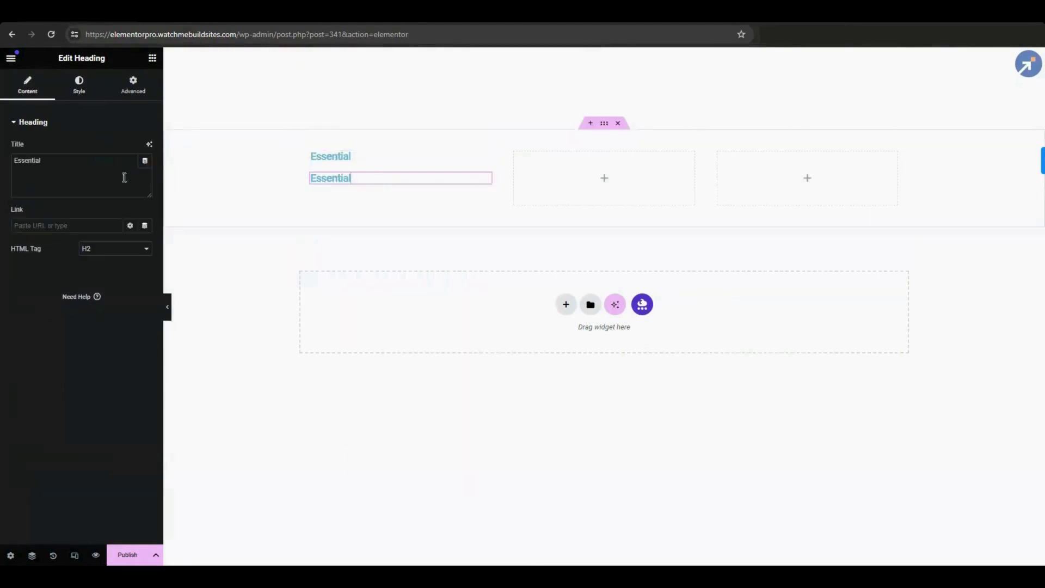
pyautogui.doubleClick(36, 164)
pyautogui.write('$29 / mo')
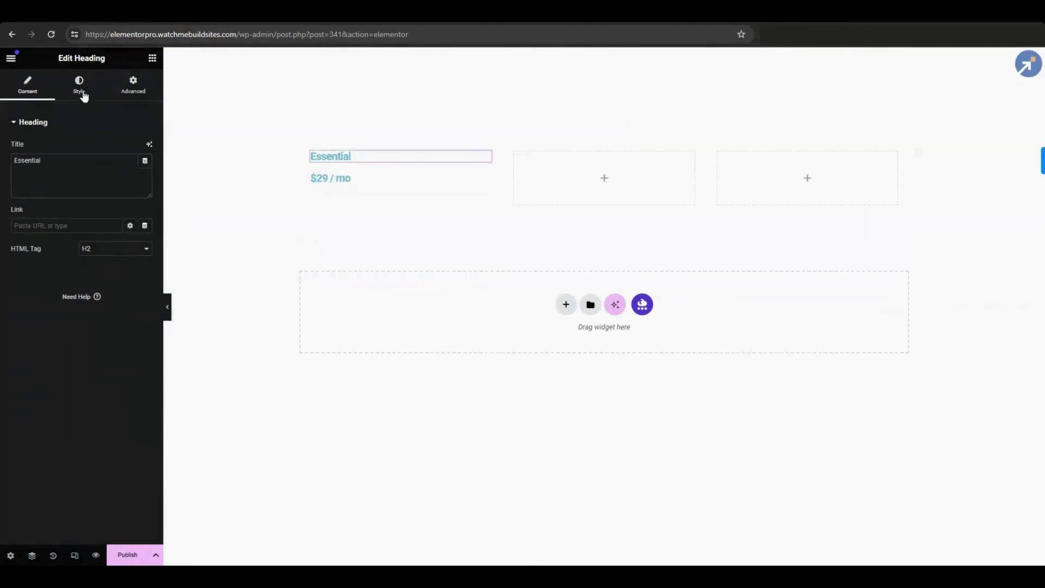
# Make the Essential and $29 / mo headings dark, using #171818 for the price
pyautogui.click(79, 85)
pyautogui.click(145, 171)
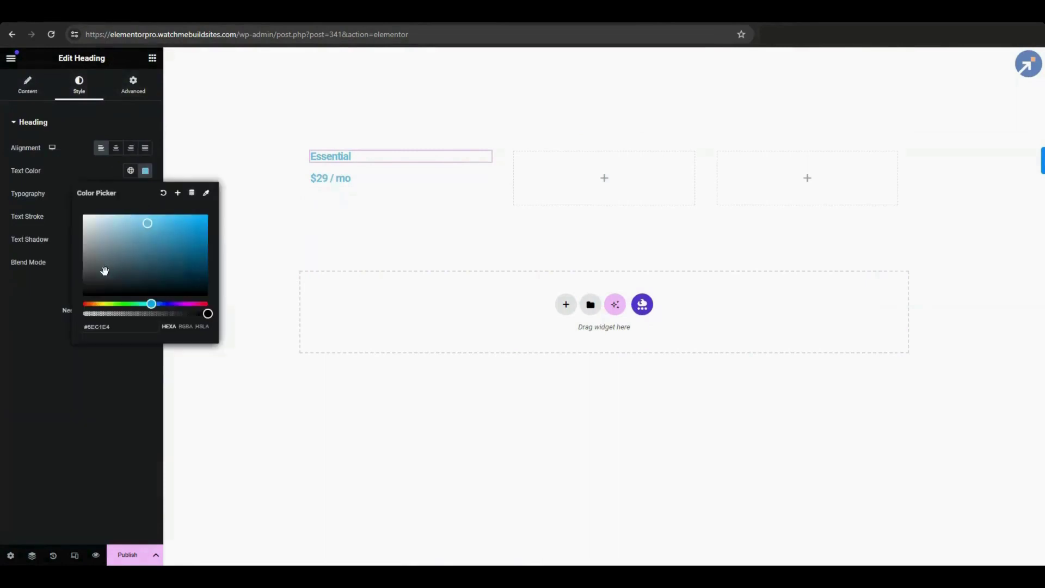
pyautogui.click(87, 288)
pyautogui.click(331, 178)
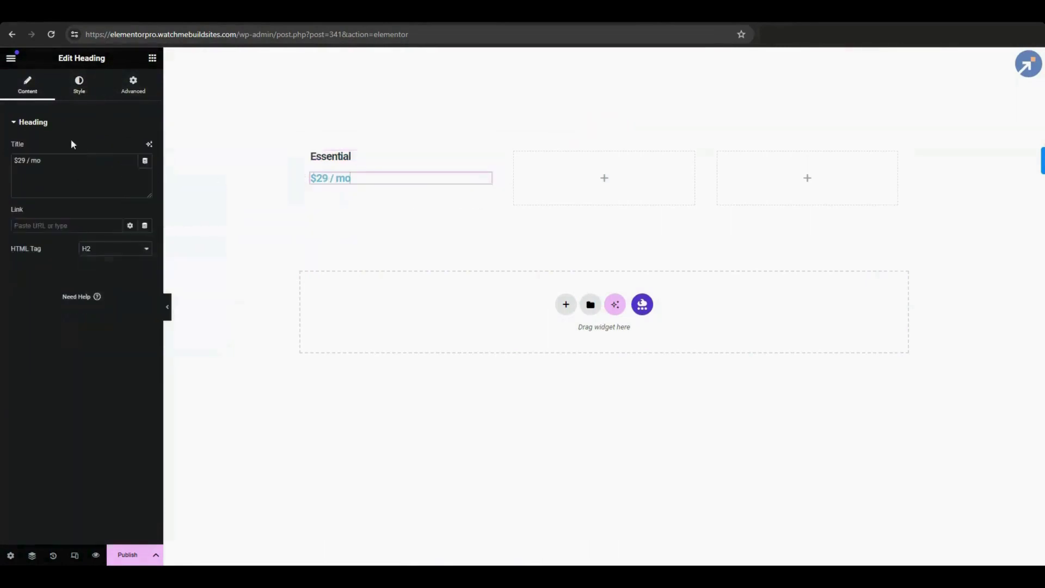
pyautogui.click(79, 85)
pyautogui.click(145, 171)
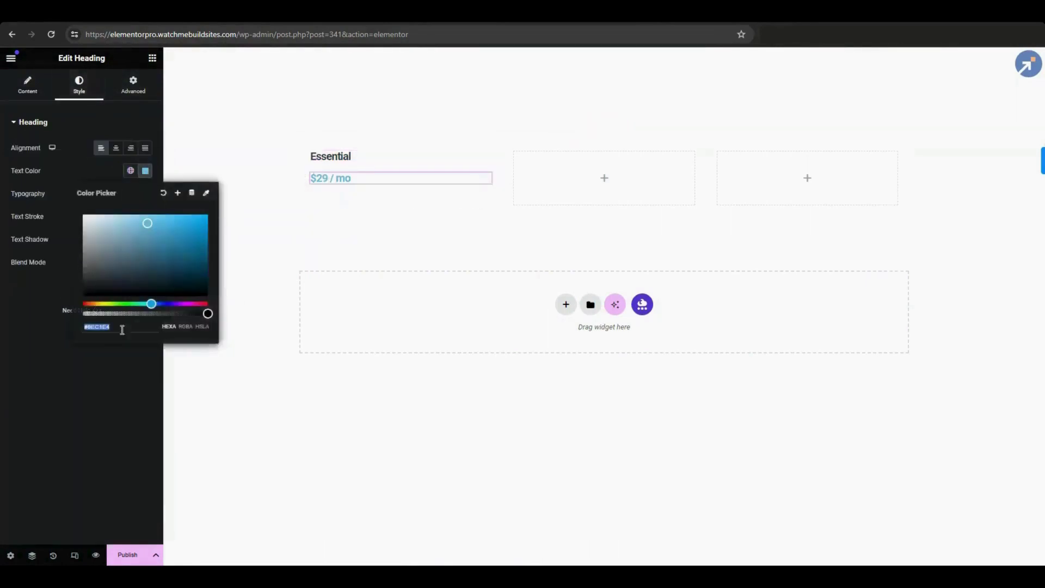
pyautogui.doubleClick(100, 326)
pyautogui.write('#171818')
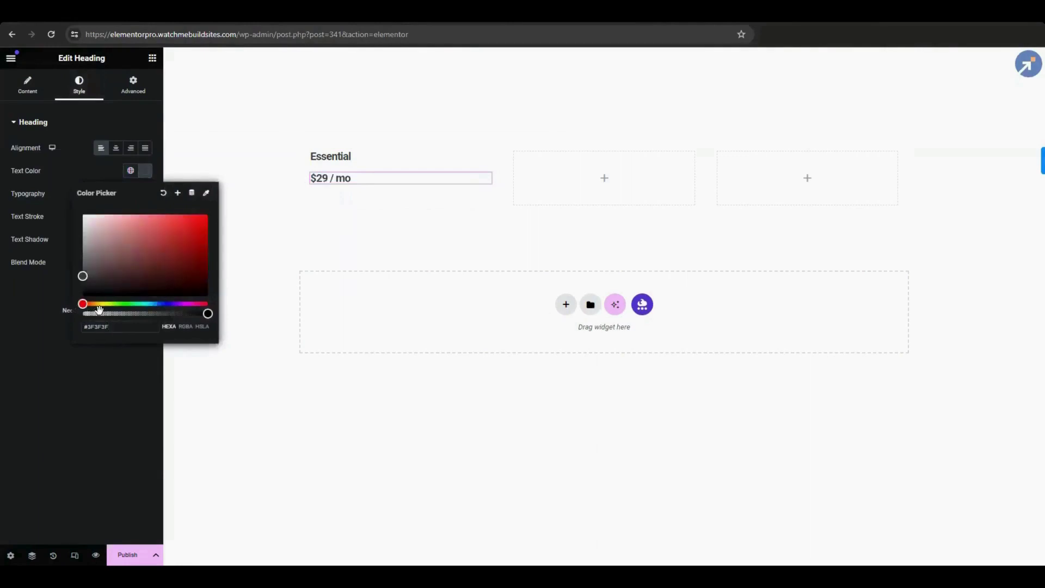
pyautogui.click(81, 96)
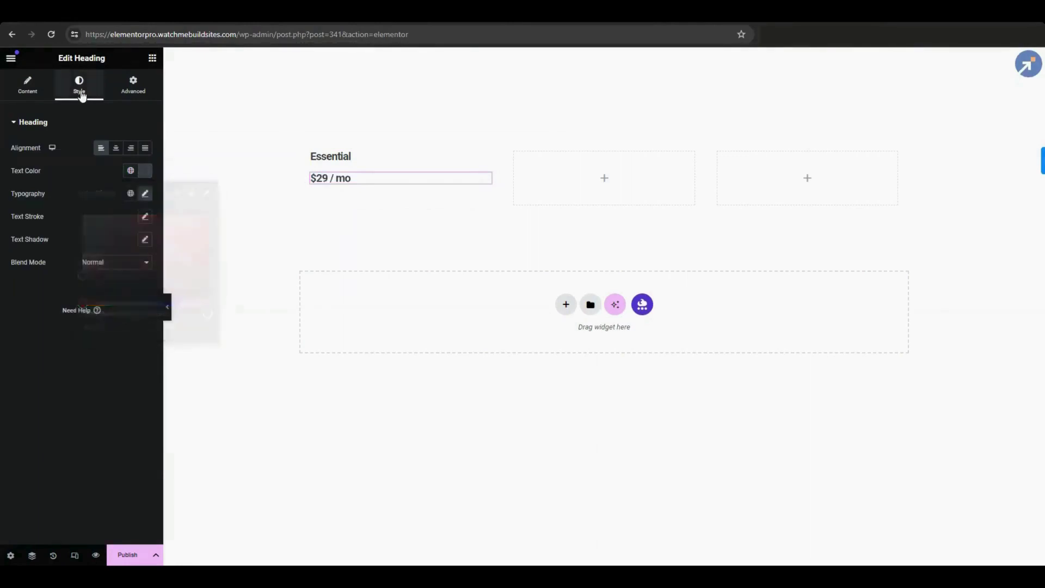
# Raise the price heading's font size to 25 px
pyautogui.click(145, 193)
pyautogui.moveTo(27, 278); pyautogui.dragTo(31, 280)
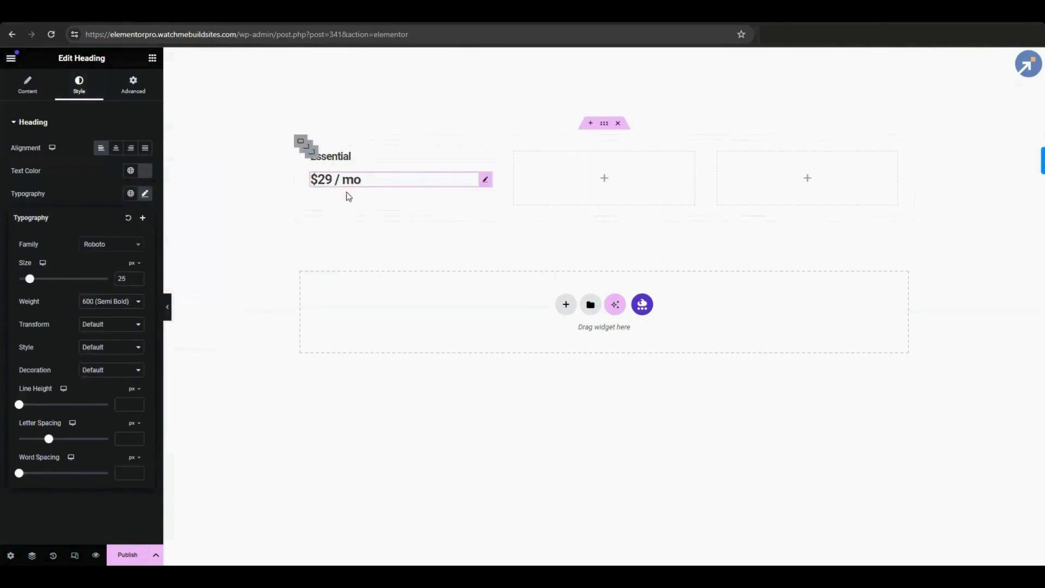
pyautogui.rightClick(391, 178)
# Duplicate the price into a Lorem ipsum description at 15 px, weight 400
pyautogui.click(426, 213)
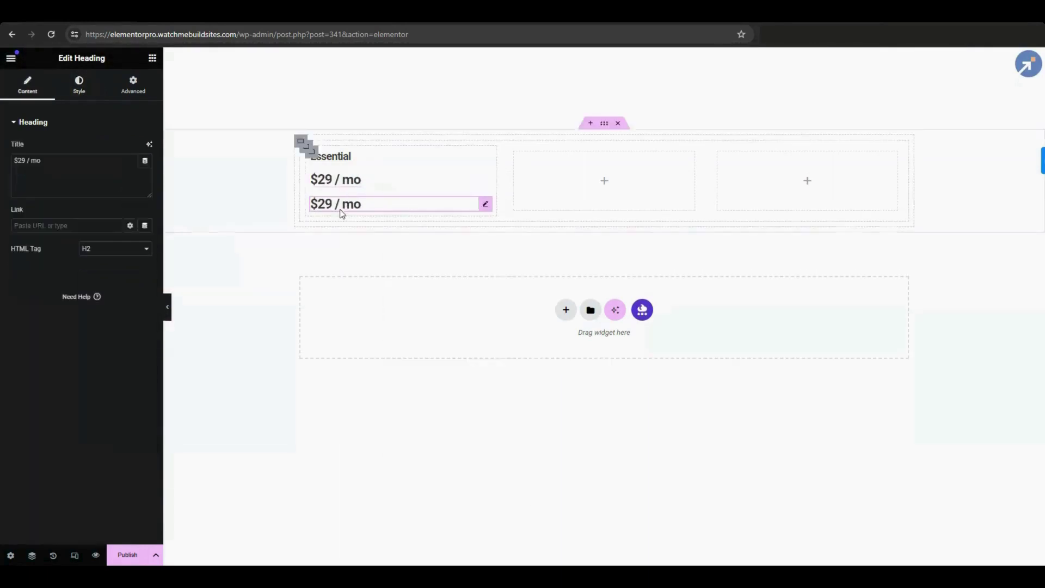
pyautogui.tripleClick(42, 163)
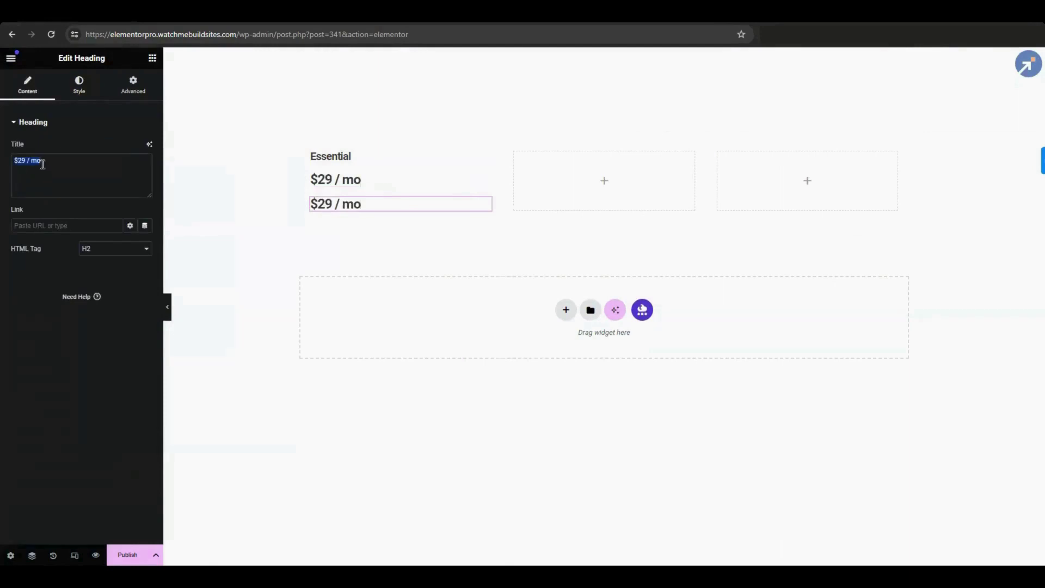
pyautogui.write('Lorem ipsum dolor sit amet, consectetur adipiscing elit, sed do.')
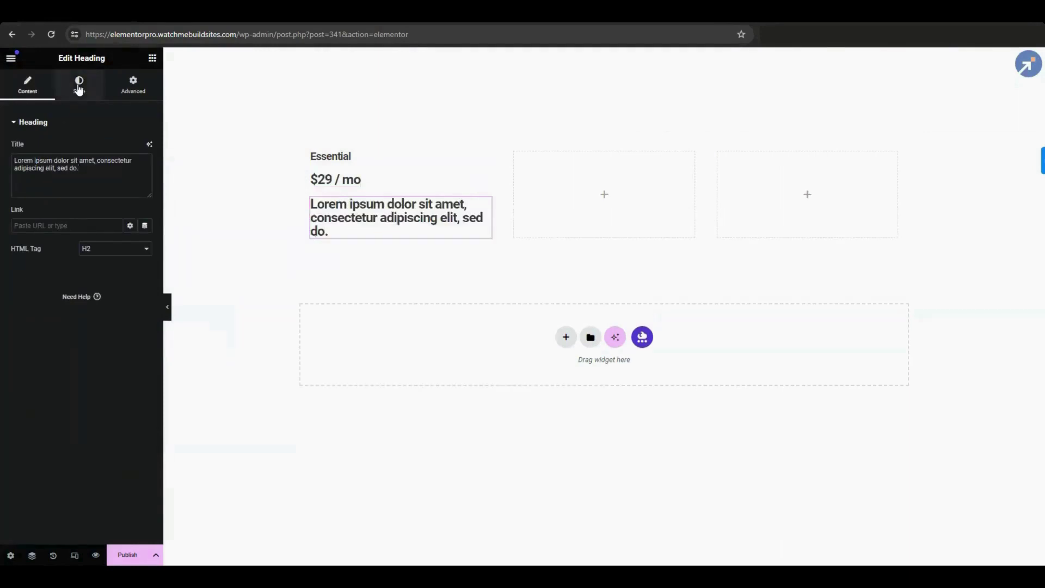
pyautogui.click(79, 87)
pyautogui.click(144, 193)
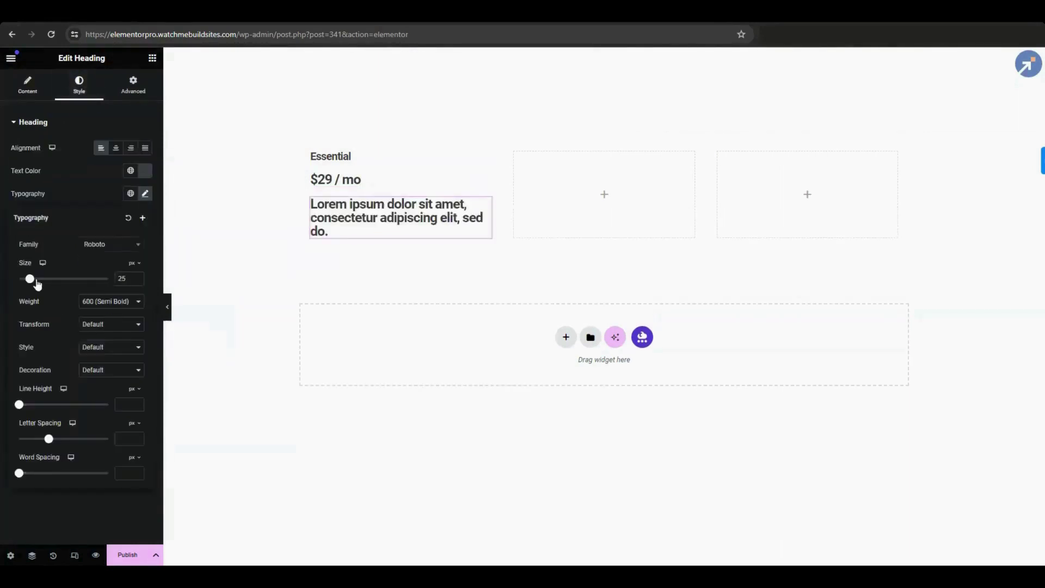
pyautogui.moveTo(36, 284); pyautogui.dragTo(27, 283)
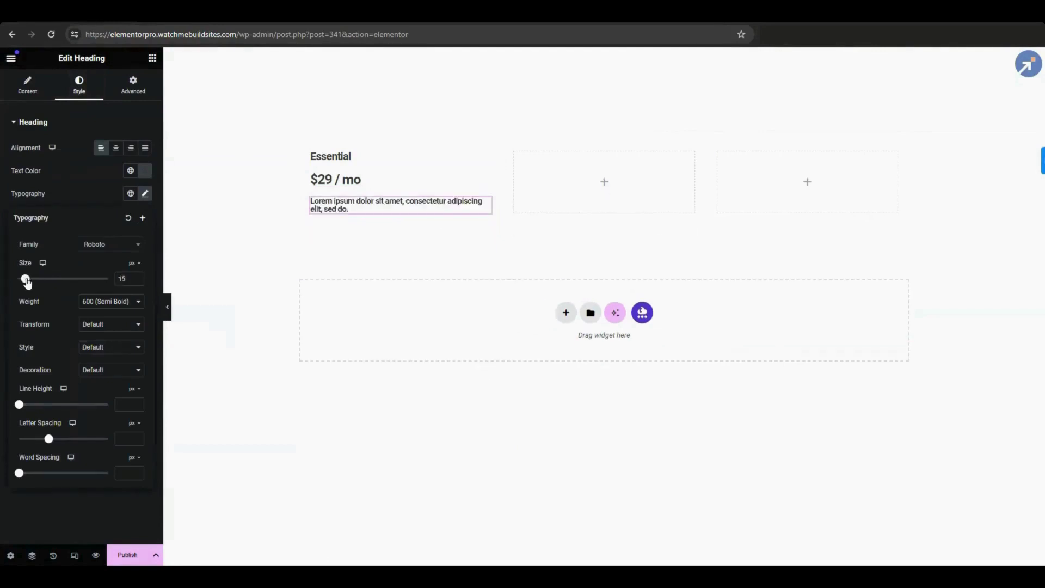
pyautogui.click(114, 301)
pyautogui.click(105, 339)
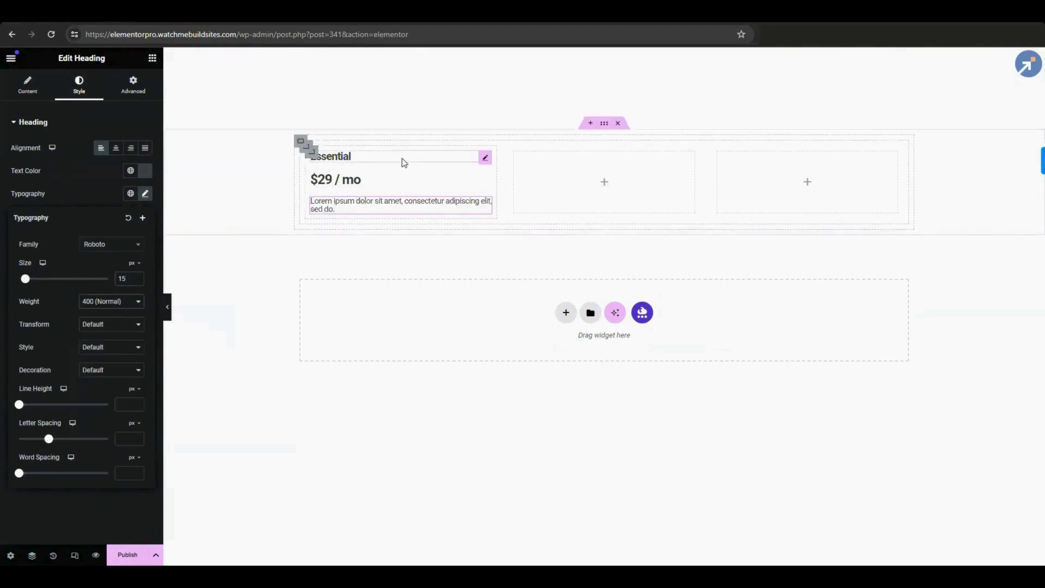
# Add a 'Click here' Button widget below the description
pyautogui.click(152, 57)
pyautogui.write('butto')
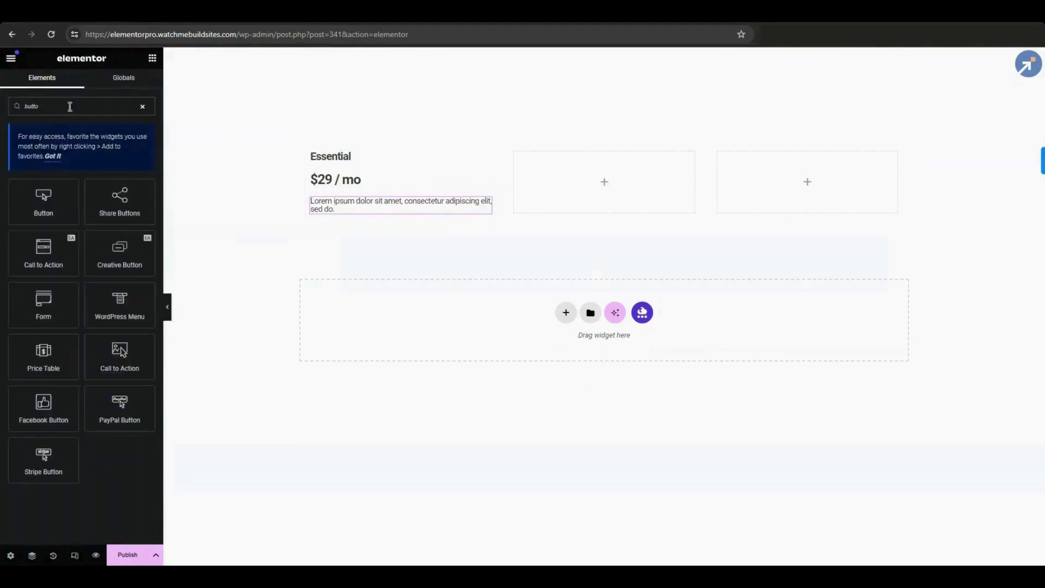
pyautogui.moveTo(44, 200); pyautogui.dragTo(402, 212)
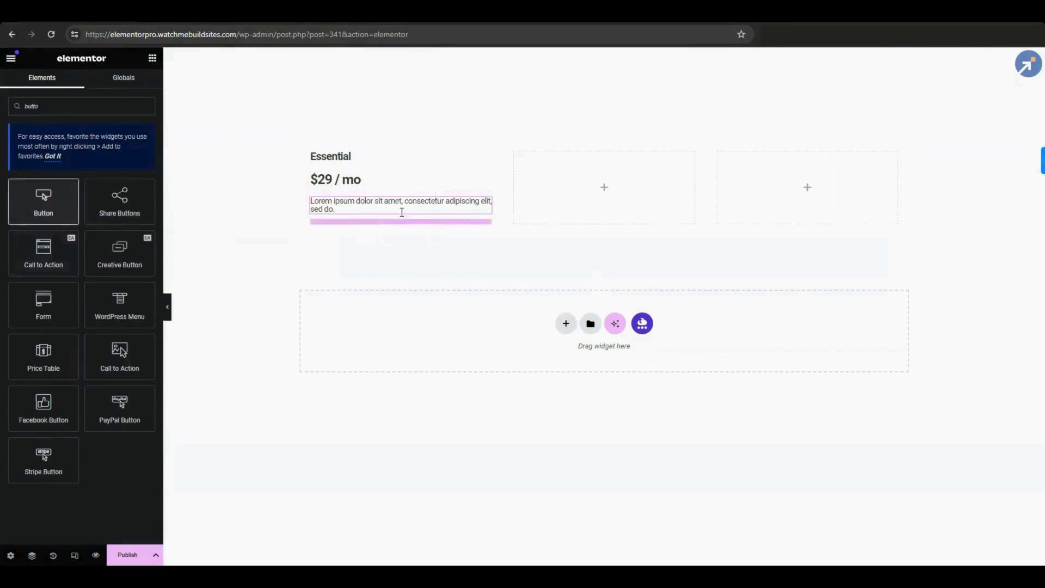
pyautogui.click(333, 178)
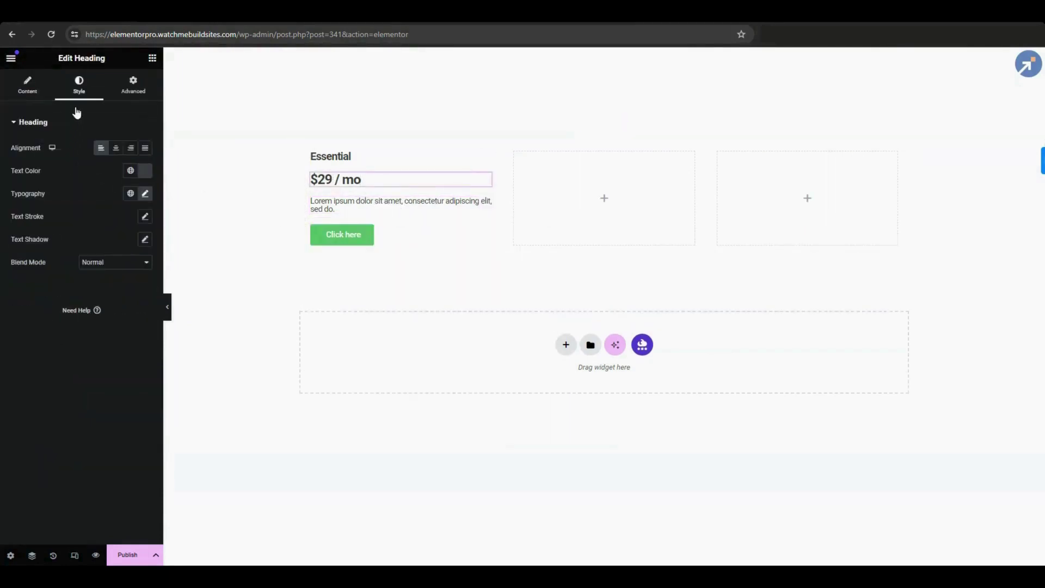
# Wrap ' / mo' in a span styled font-size 1rem and font-weight normal
pyautogui.click(27, 84)
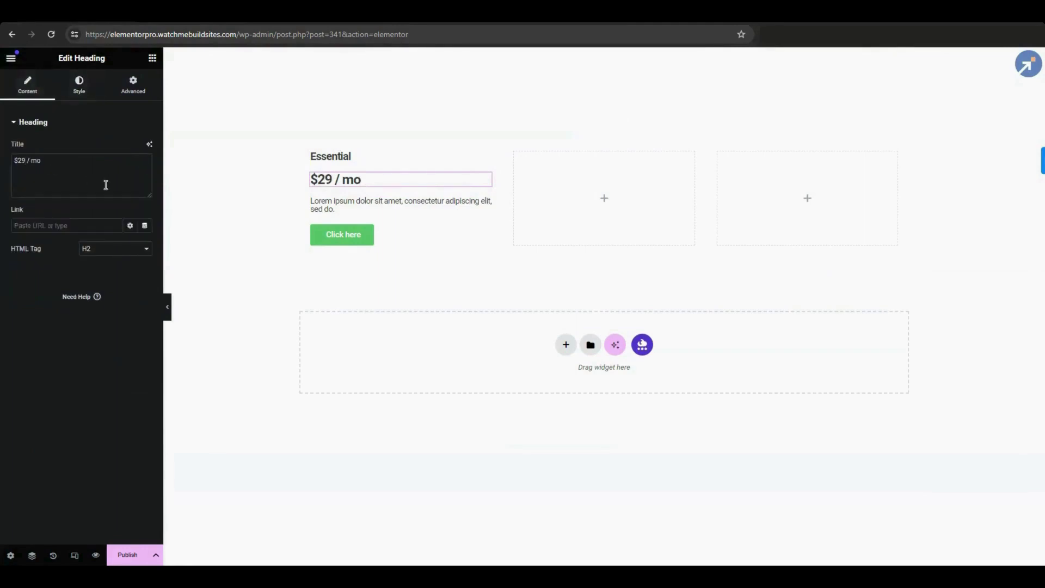
pyautogui.write('<span')
pyautogui.write(" style= '")
pyautogui.write('font')
pyautogui.write('-size:')
pyautogui.write(' 1rem')
pyautogui.write('; font-weight: n')
pyautogui.write("ormal'>")
pyautogui.press('End')
pyautogui.write('<')
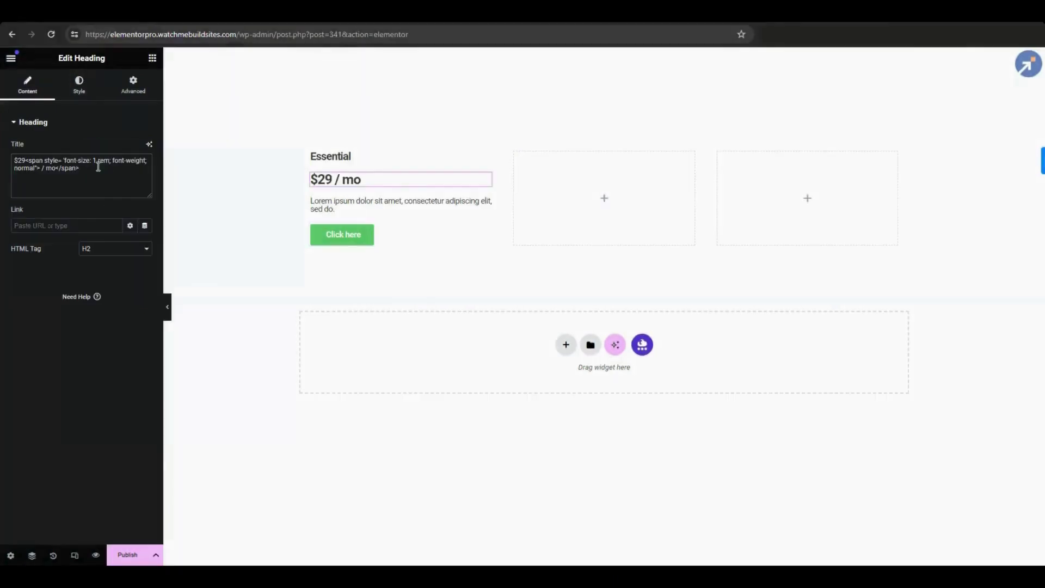
# Give the Essential card's button 10 px vertical and 130 px side padding
pyautogui.click(346, 232)
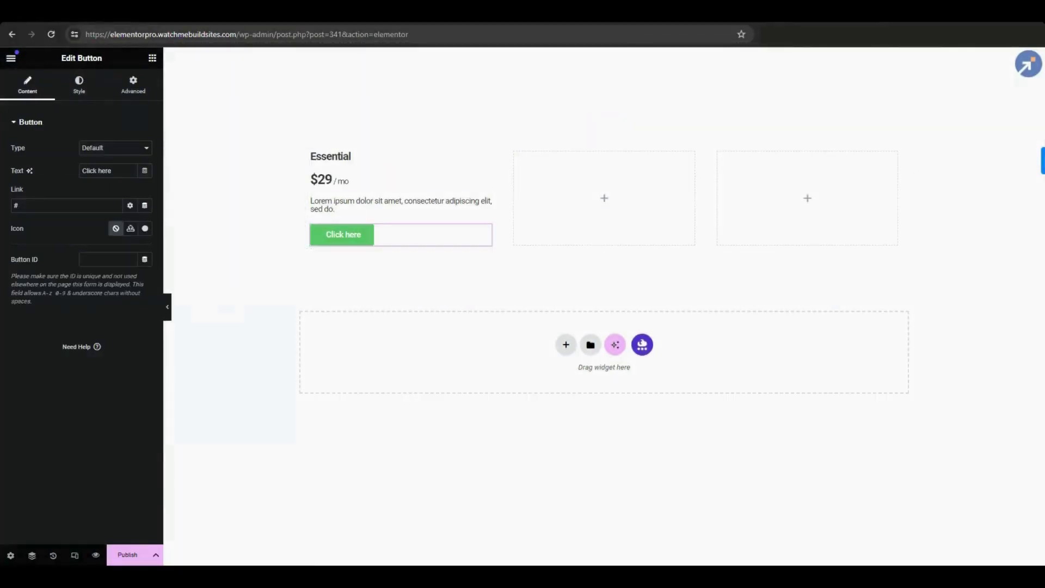
pyautogui.click(361, 208)
pyautogui.click(362, 238)
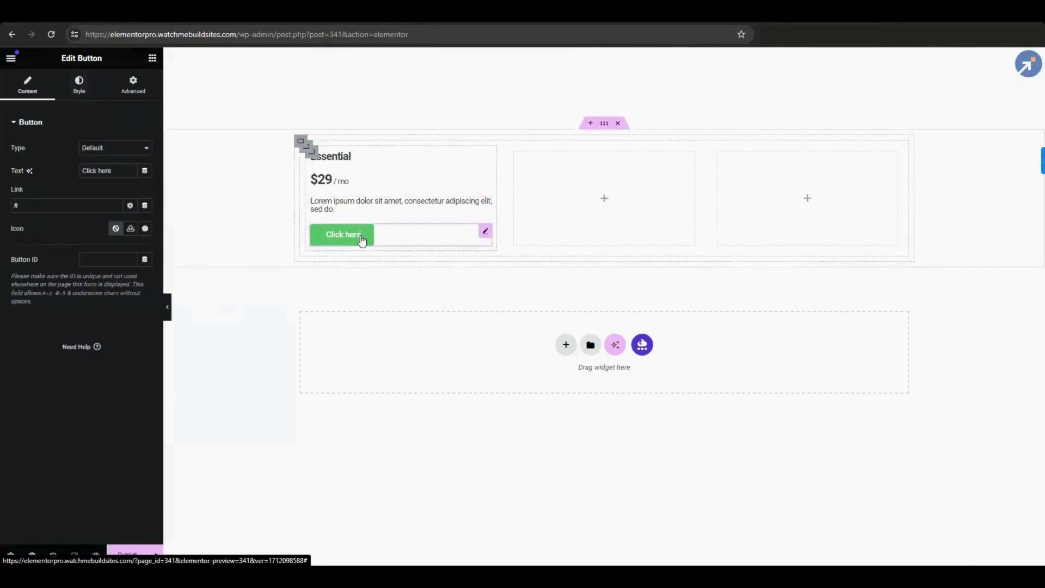
pyautogui.click(87, 91)
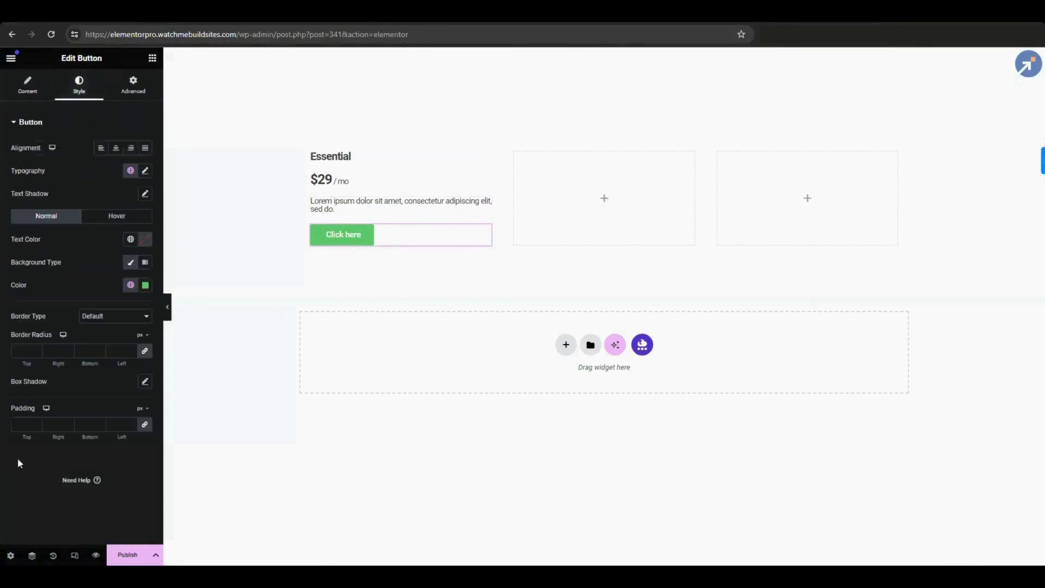
pyautogui.click(26, 424)
pyautogui.write('0')
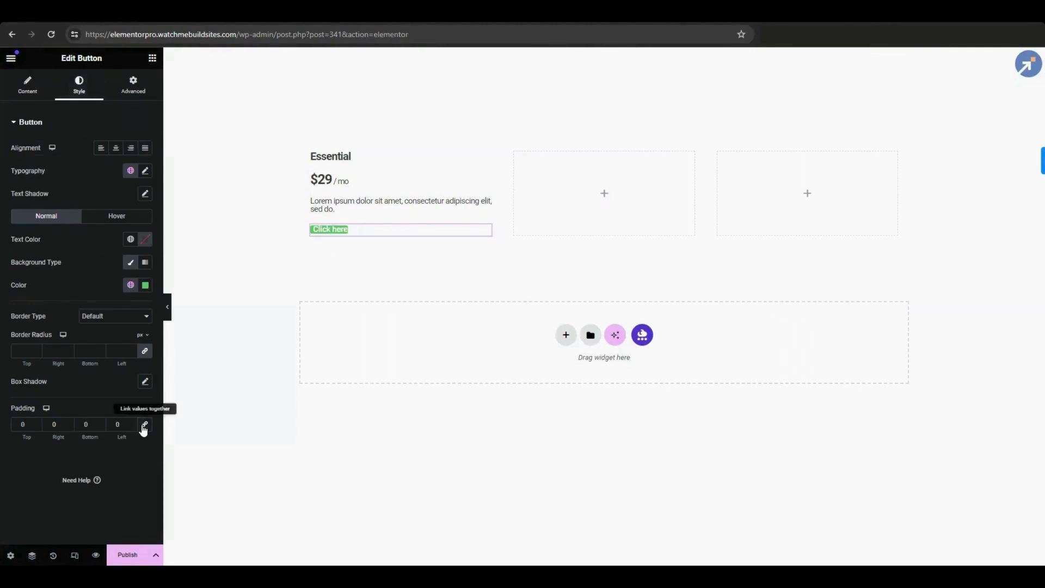
pyautogui.doubleClick(54, 423)
pyautogui.write('130')
pyautogui.press('Tab')
pyautogui.press('Tab')
pyautogui.write('130')
pyautogui.hotkey('shift', 'Tab')
pyautogui.hotkey('shift', 'Tab')
pyautogui.hotkey('shift', 'Tab')
pyautogui.write('10')
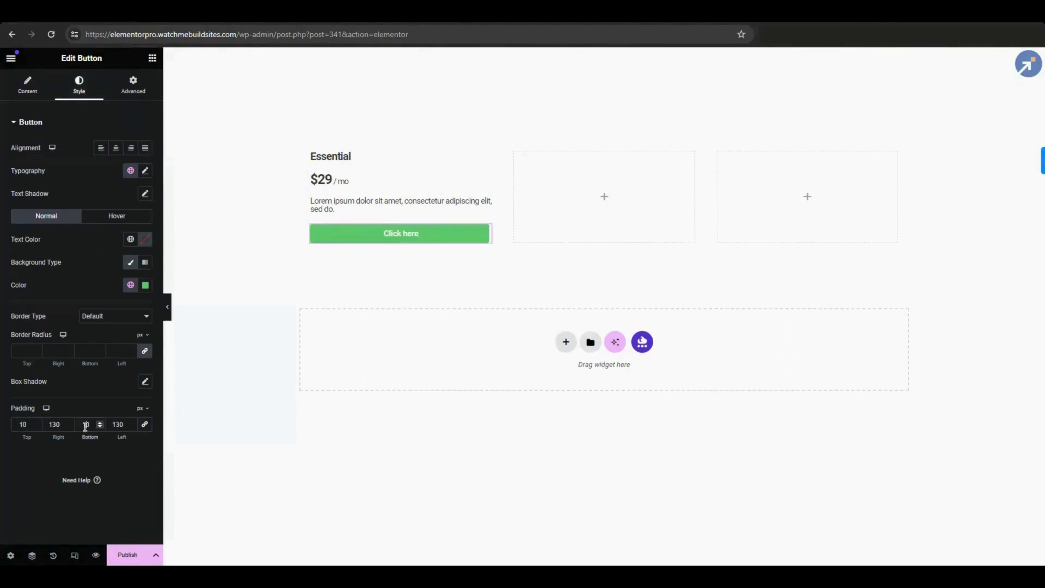
# Set the button text to about 13 px and its fill to dark grey
pyautogui.click(145, 171)
pyautogui.click(22, 256)
pyautogui.moveTo(20, 260); pyautogui.dragTo(22, 260)
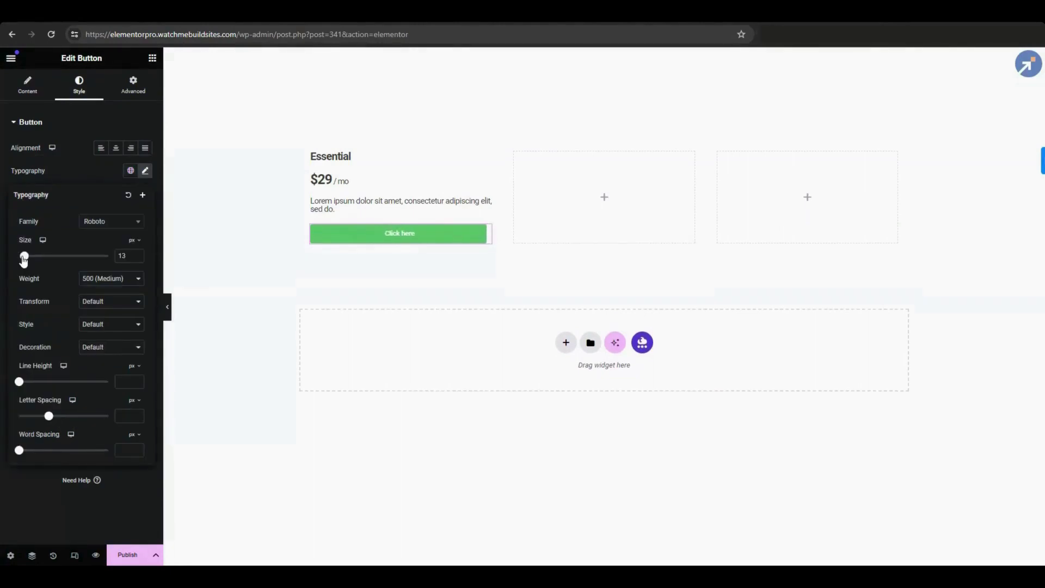
pyautogui.click(22, 351)
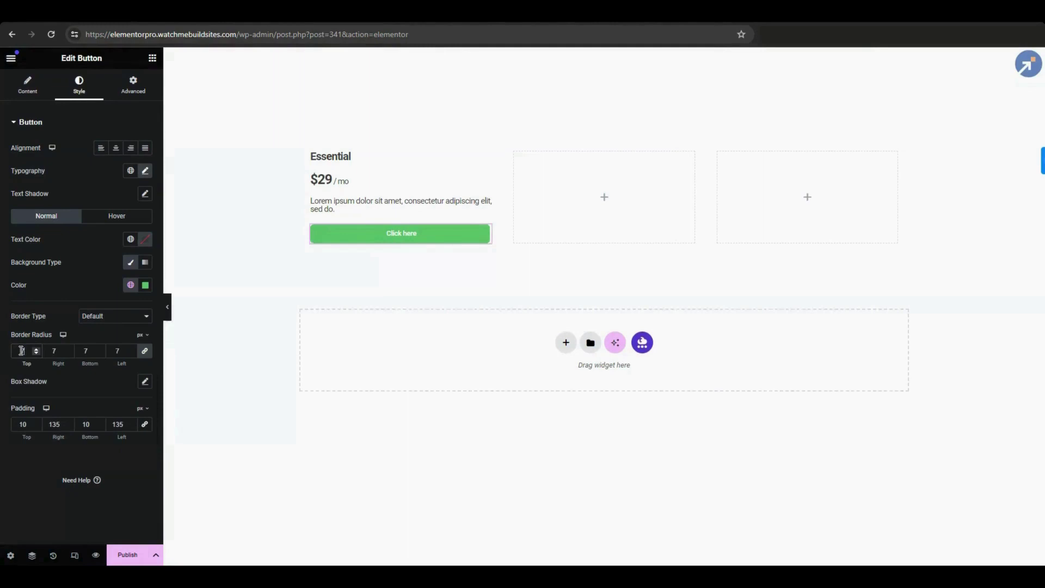
pyautogui.click(145, 287)
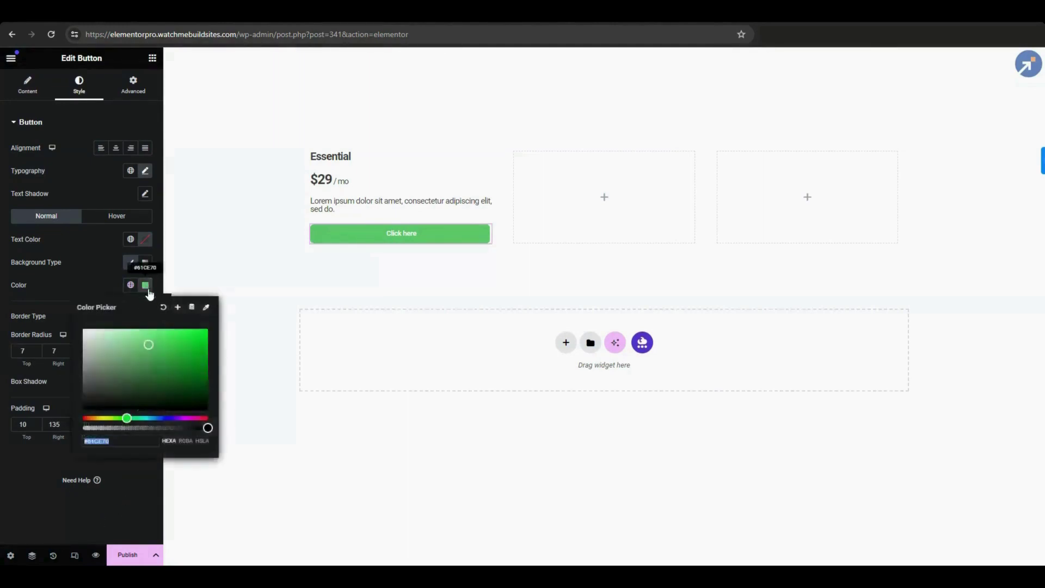
pyautogui.click(161, 418)
pyautogui.moveTo(93, 397); pyautogui.dragTo(84, 395)
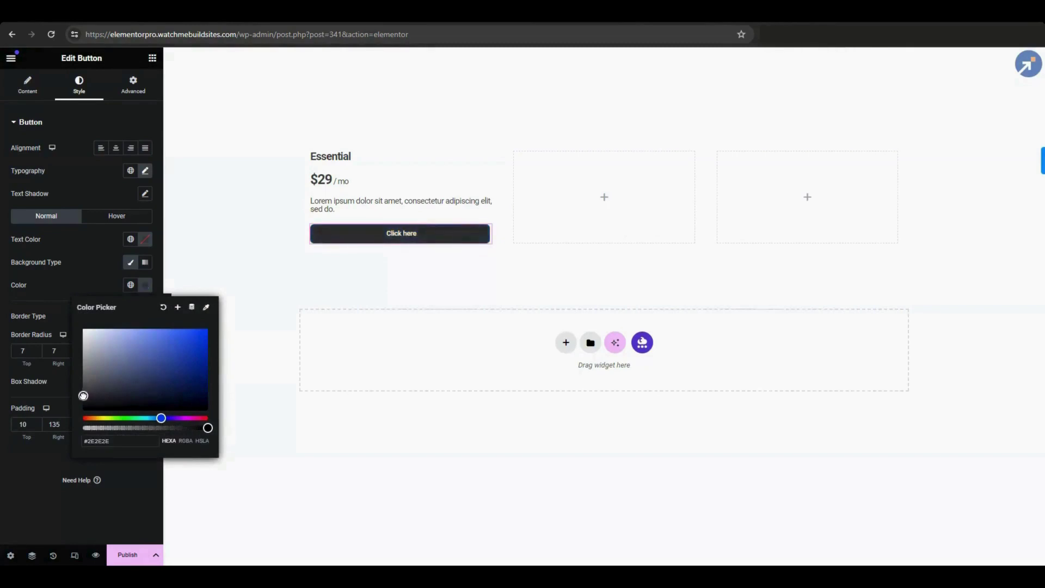
pyautogui.click(245, 381)
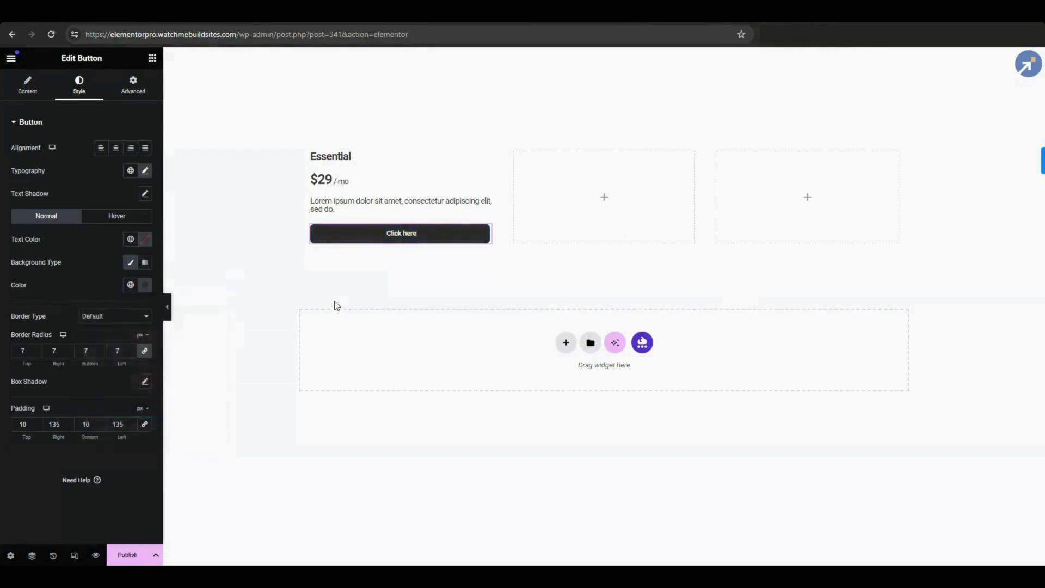
# Duplicate the Essential heading below the button and retitle it 'Includes'
pyautogui.rightClick(311, 155)
pyautogui.click(349, 190)
pyautogui.moveTo(345, 177); pyautogui.dragTo(354, 272)
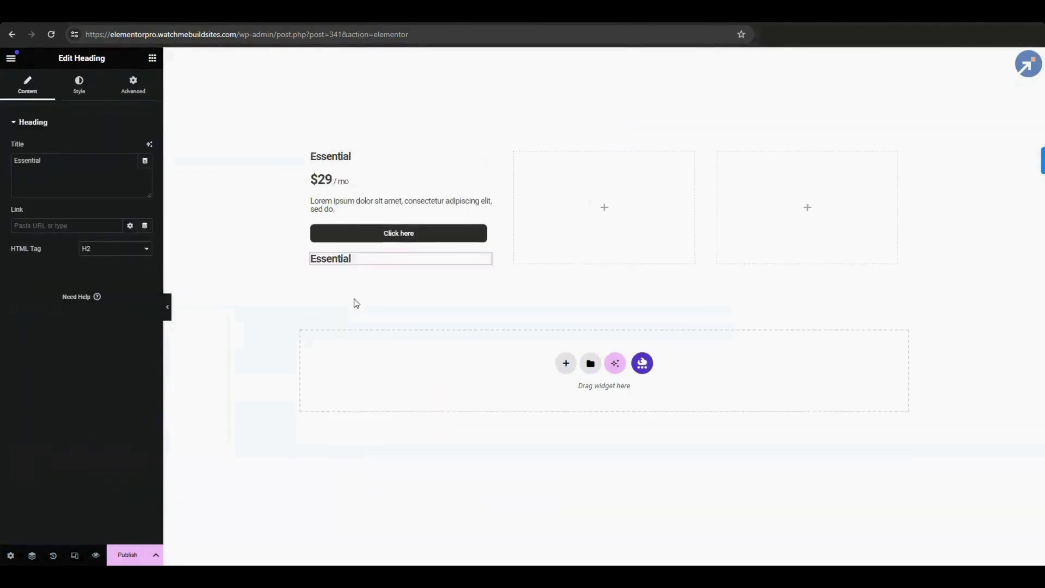
pyautogui.doubleClick(28, 161)
pyautogui.write('Includes')
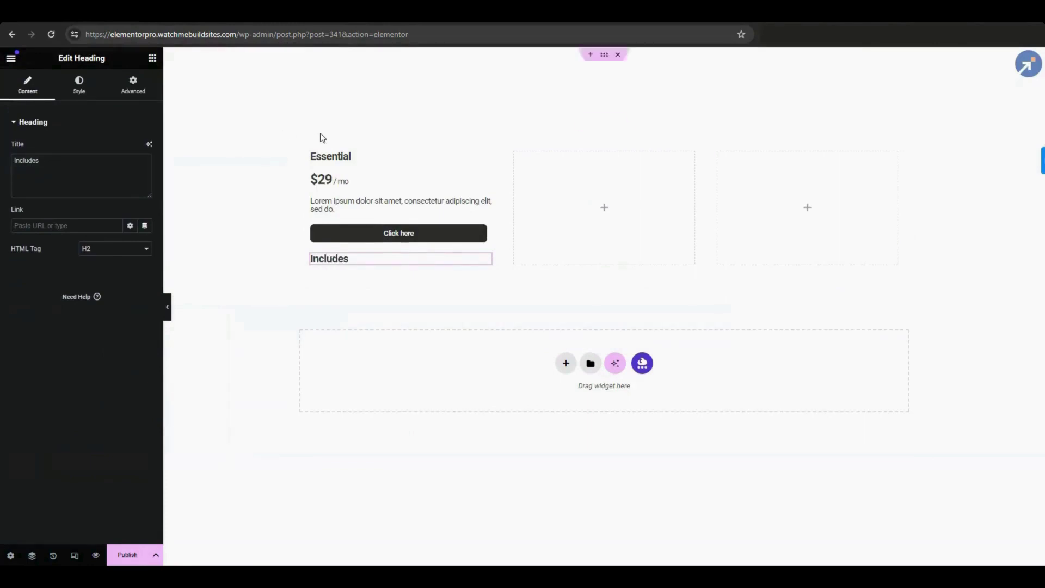
# Size the Includes heading to 15 and add a colon to read 'Includes:'
pyautogui.click(79, 86)
pyautogui.click(144, 193)
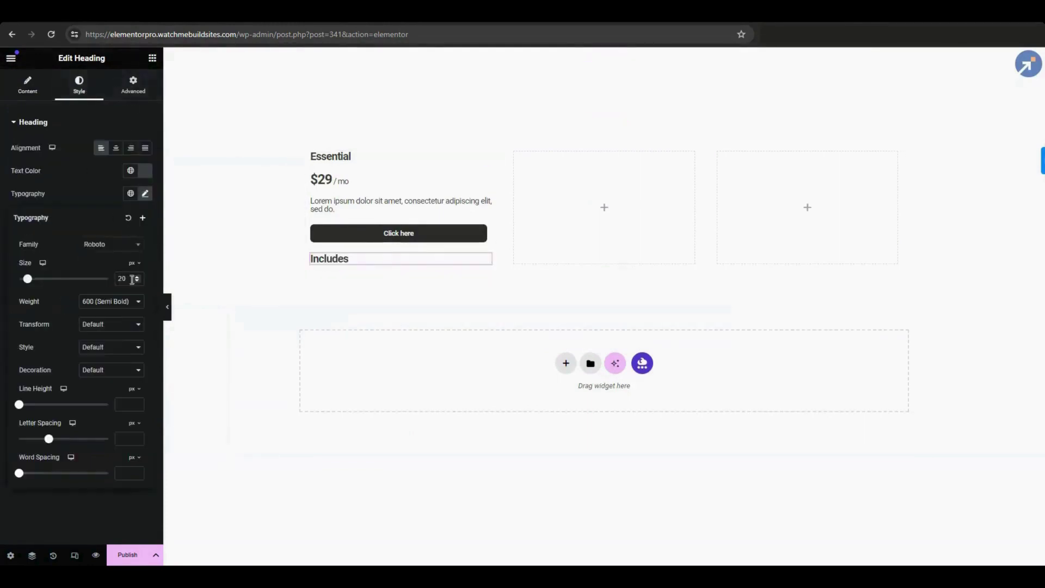
pyautogui.click(125, 278)
pyautogui.write('15')
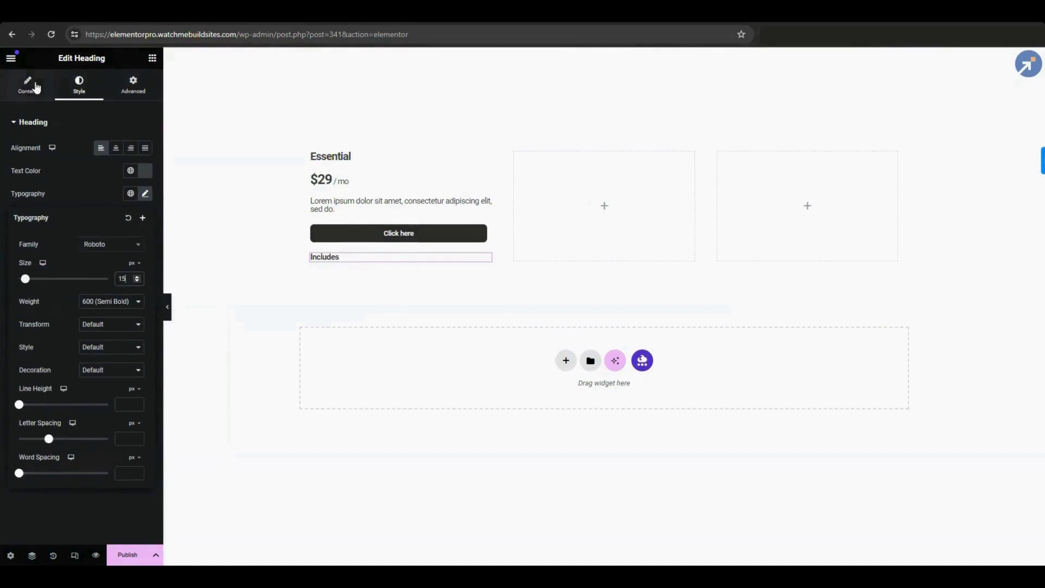
pyautogui.click(27, 85)
pyautogui.click(46, 160)
pyautogui.write(':')
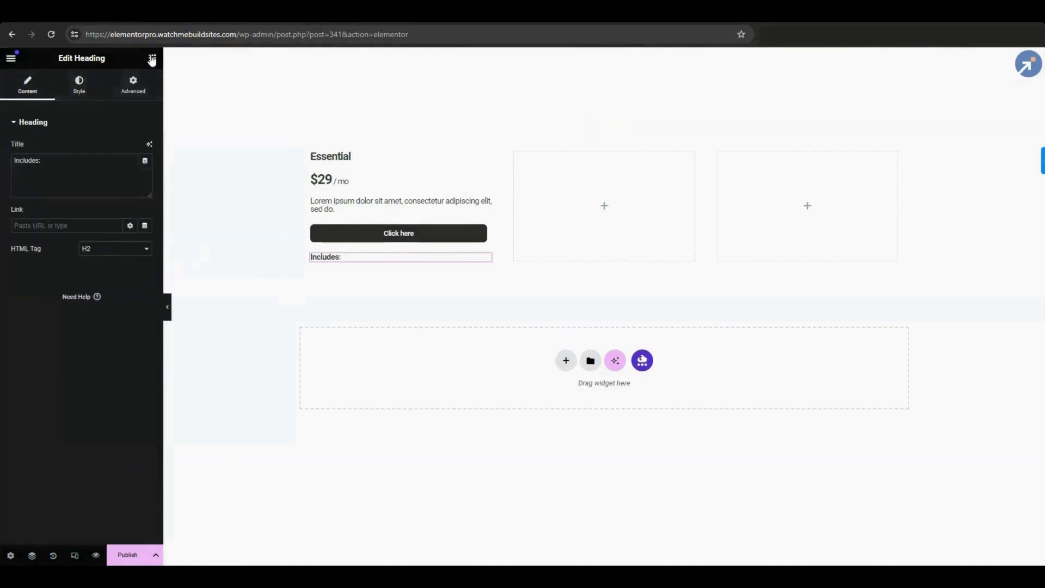
pyautogui.click(152, 58)
pyautogui.click(78, 103)
# Add an Icon List under 'Includes:' and change its first item to Single User
pyautogui.write('list')
pyautogui.moveTo(44, 210); pyautogui.dragTo(342, 261)
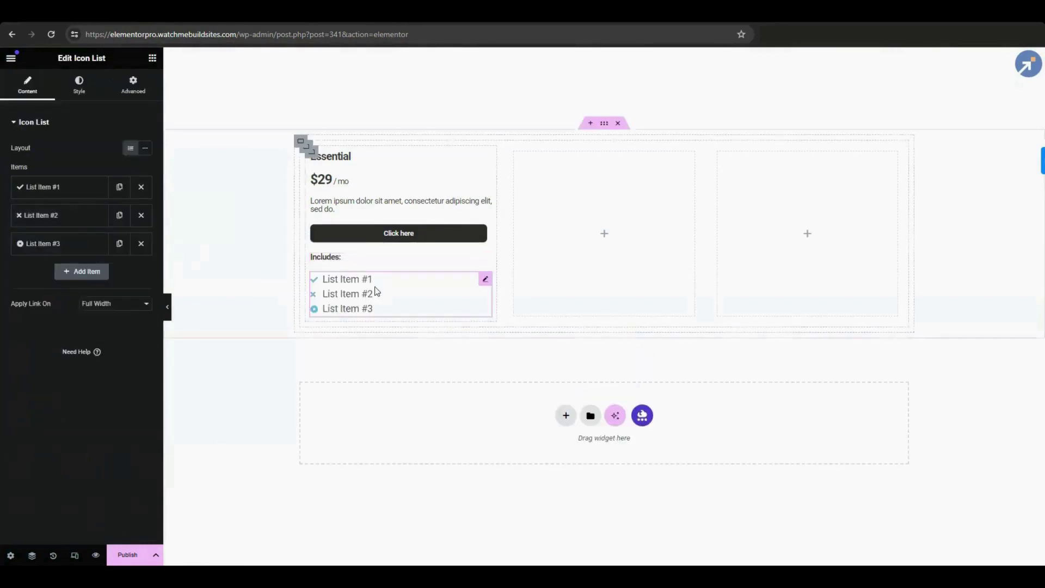
pyautogui.click(49, 186)
pyautogui.tripleClick(63, 227)
pyautogui.press('BackSpace')
pyautogui.write('Single')
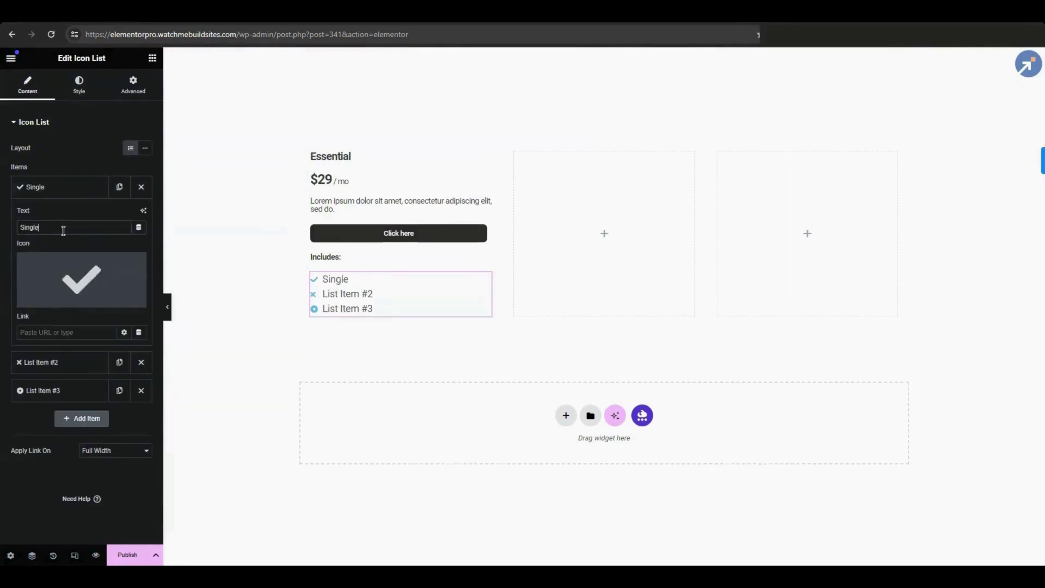
pyautogui.write('User')
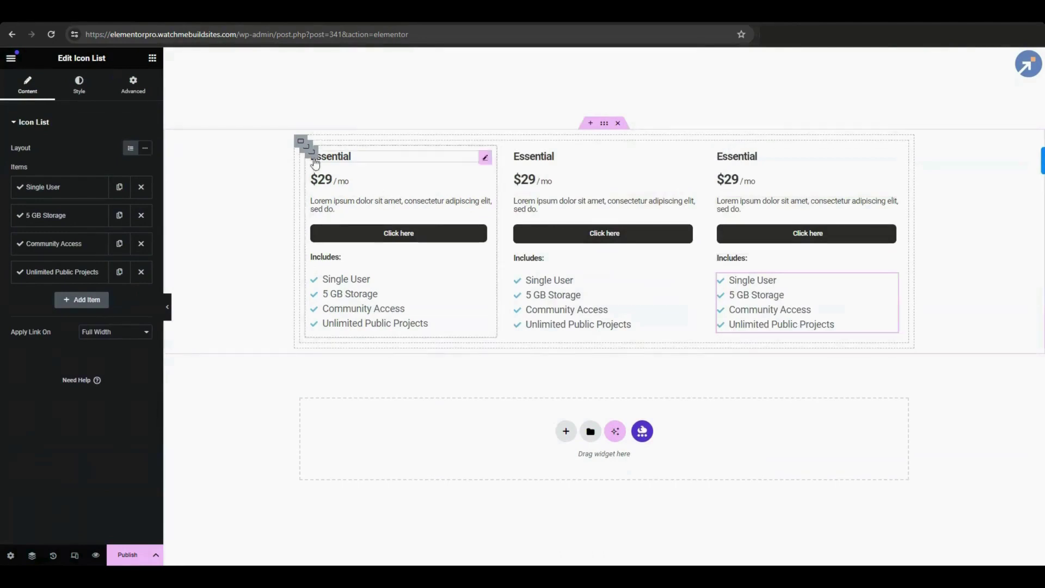
# Give the Essential pricing card a border and box shadow
pyautogui.click(312, 152)
pyautogui.click(44, 240)
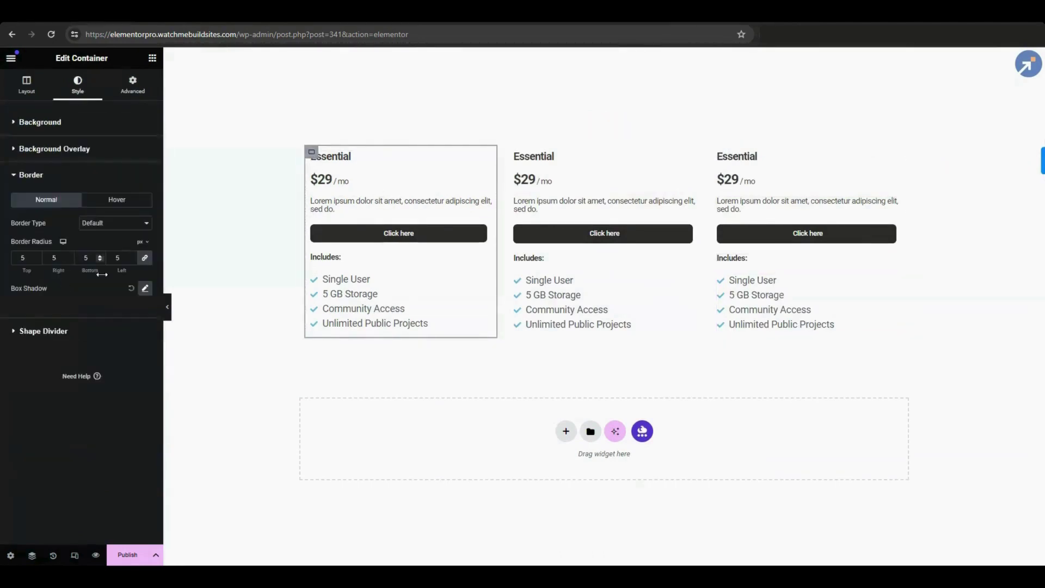
pyautogui.click(144, 288)
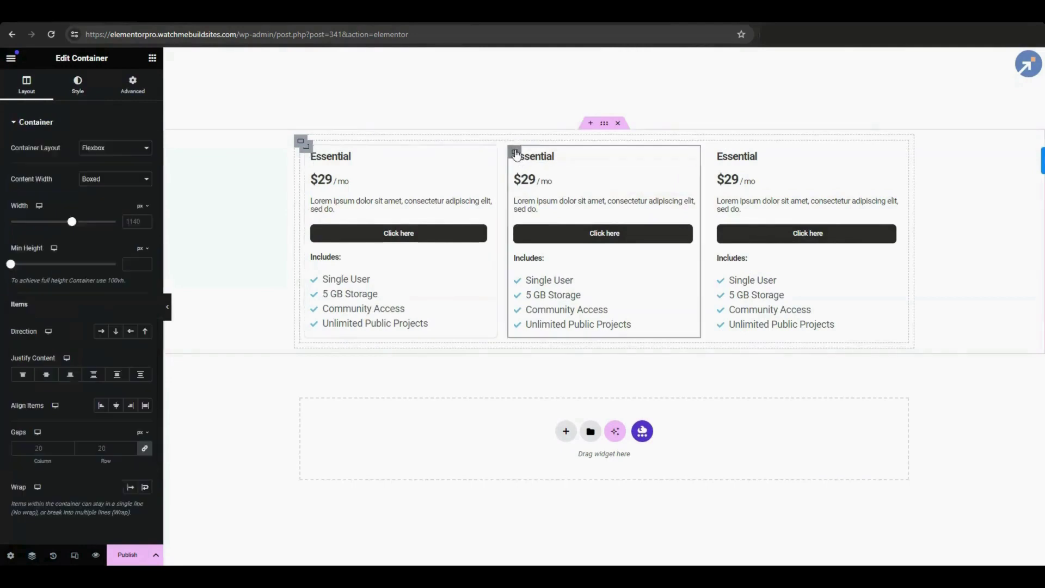
# Give the middle card rounded borders, a shadow and dark background, then edit its Perform heading
pyautogui.click(514, 153)
pyautogui.click(77, 84)
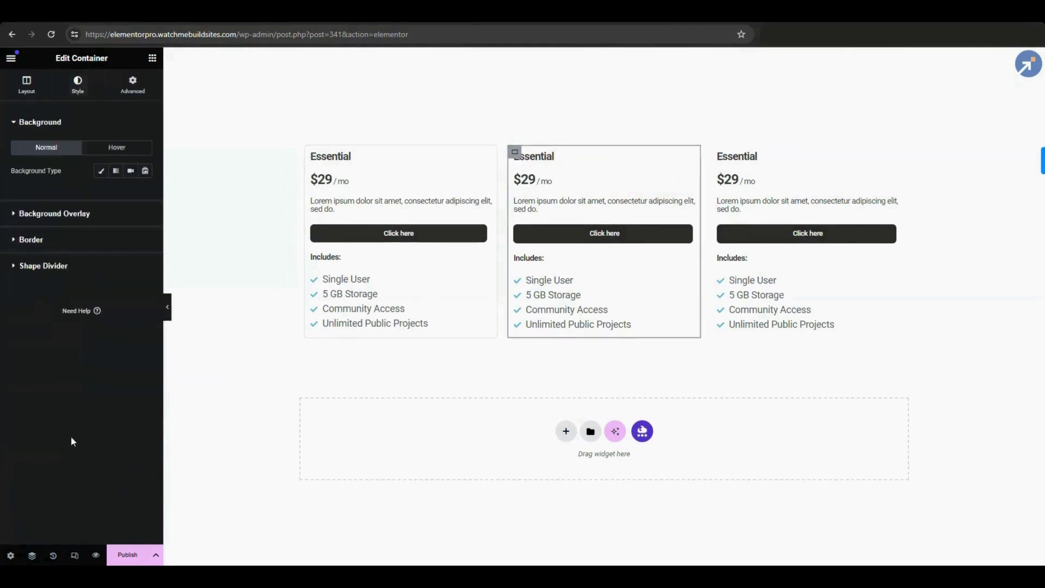
pyautogui.click(31, 235)
pyautogui.click(15, 257)
pyautogui.click(144, 288)
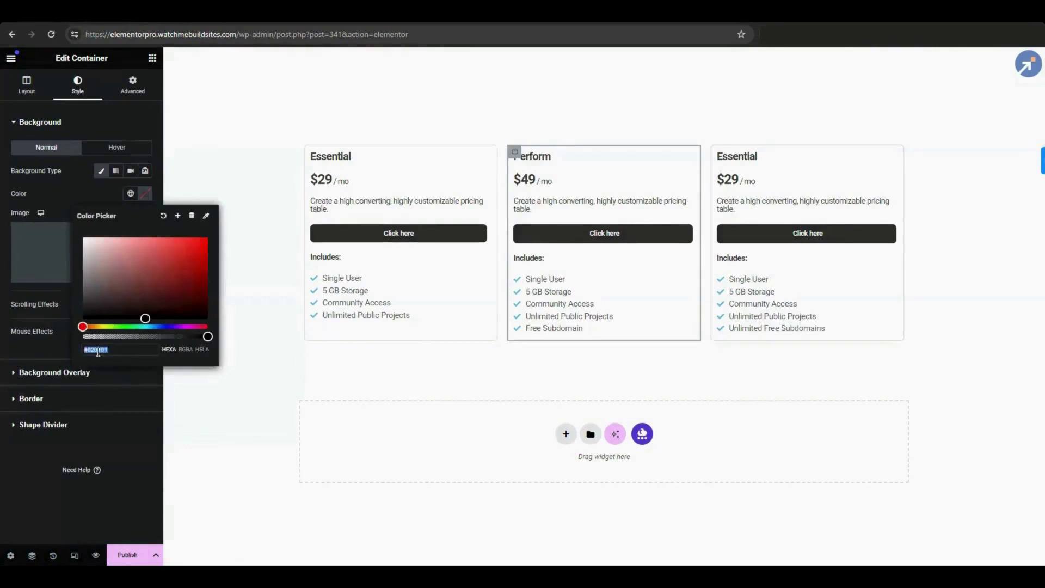
pyautogui.press('Return')
pyautogui.click(538, 155)
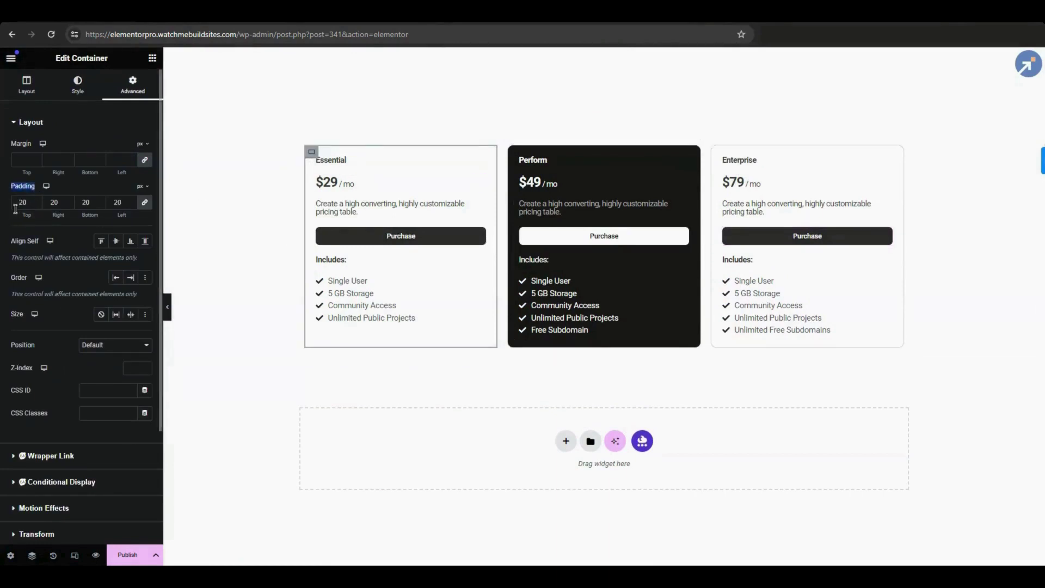
pyautogui.click(89, 184)
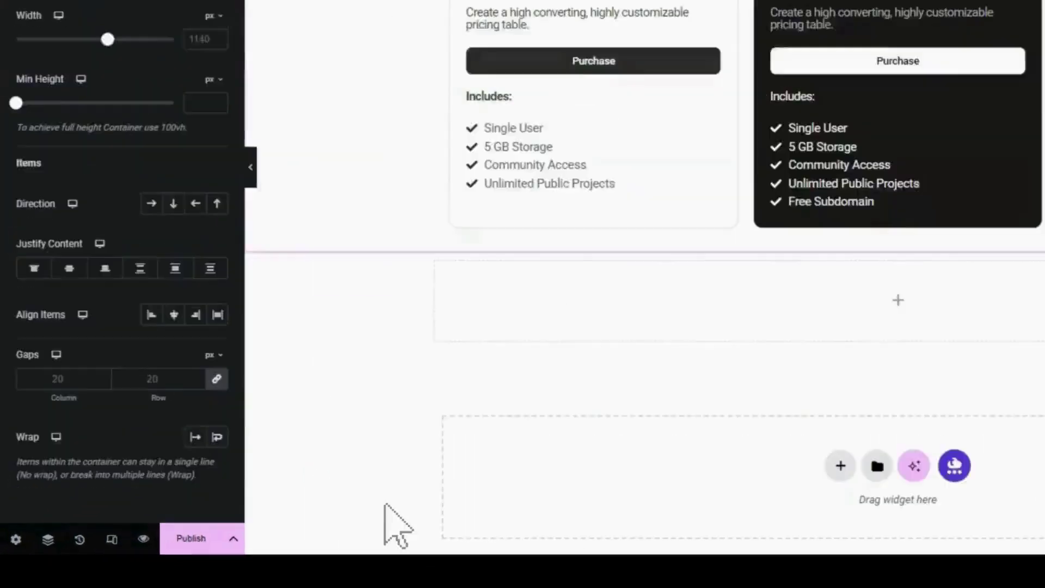
# Publish the three-card Essential/Perform/Enterprise pricing page
pyautogui.click(127, 554)
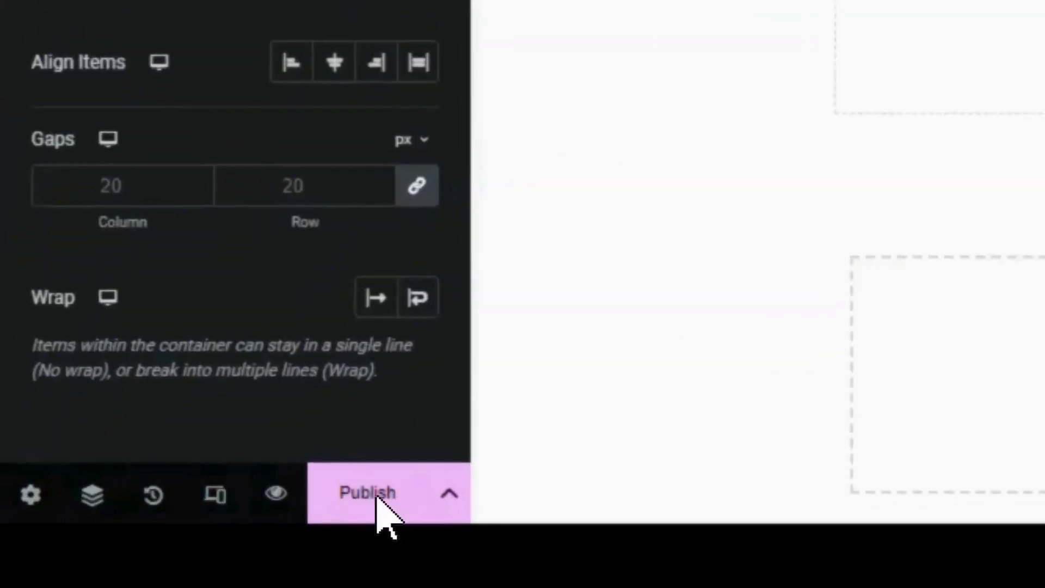
pyautogui.click(369, 498)
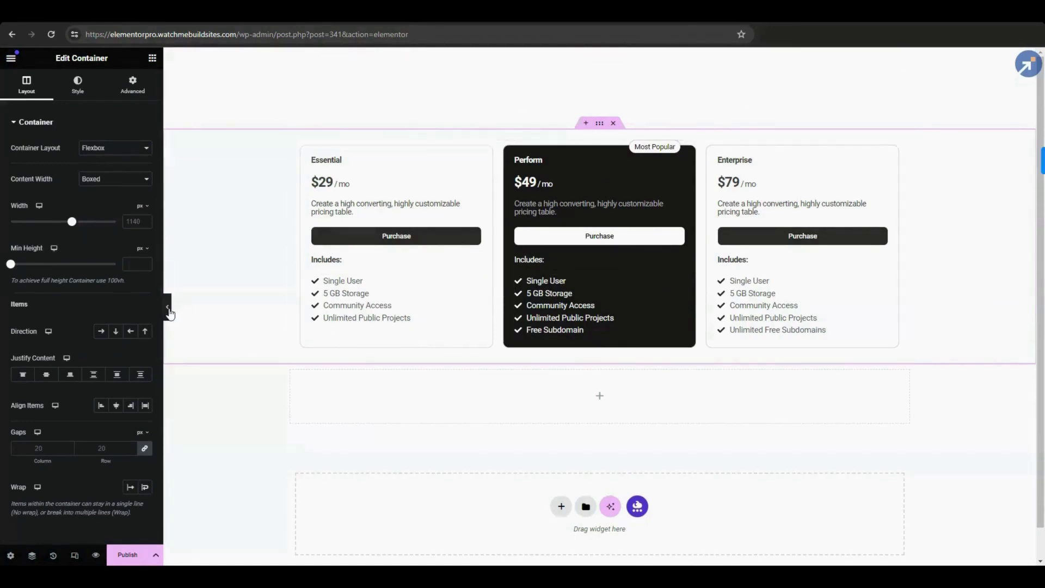
# Collapse the Elementor panel to preview the three-card pricing table with its Most Popular badge
pyautogui.click(168, 308)
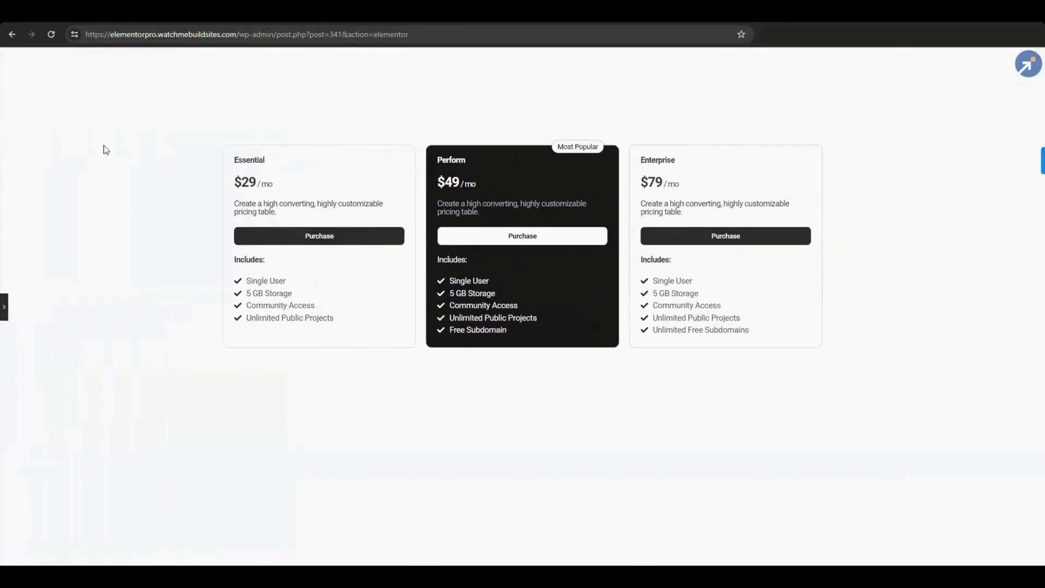